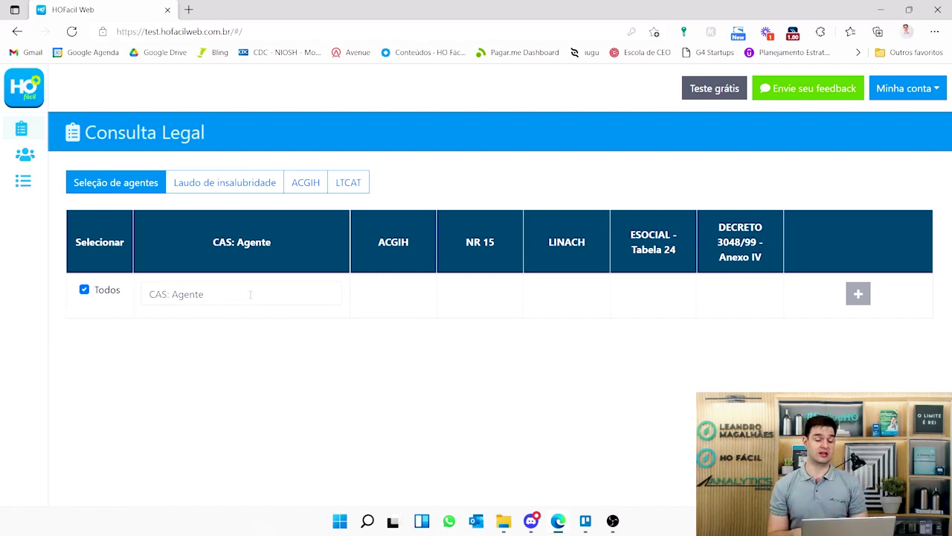
Find the agent 108-88-3: Tolueno and add it to the agent selection
click(250, 294)
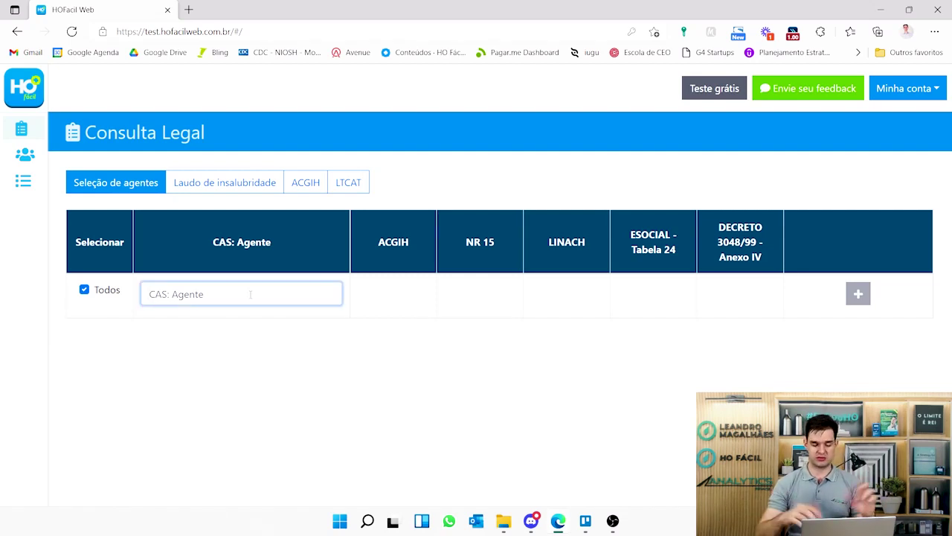
text(tolueno)
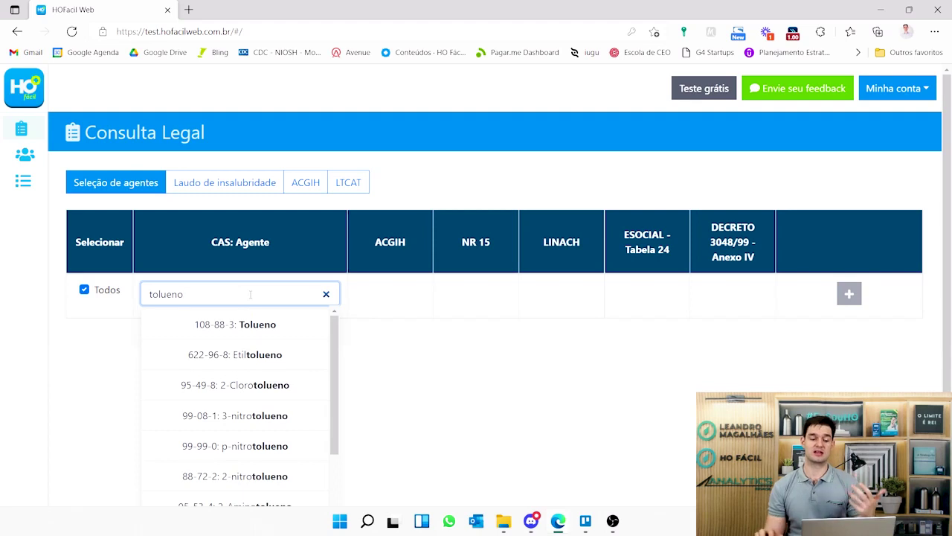
click(260, 325)
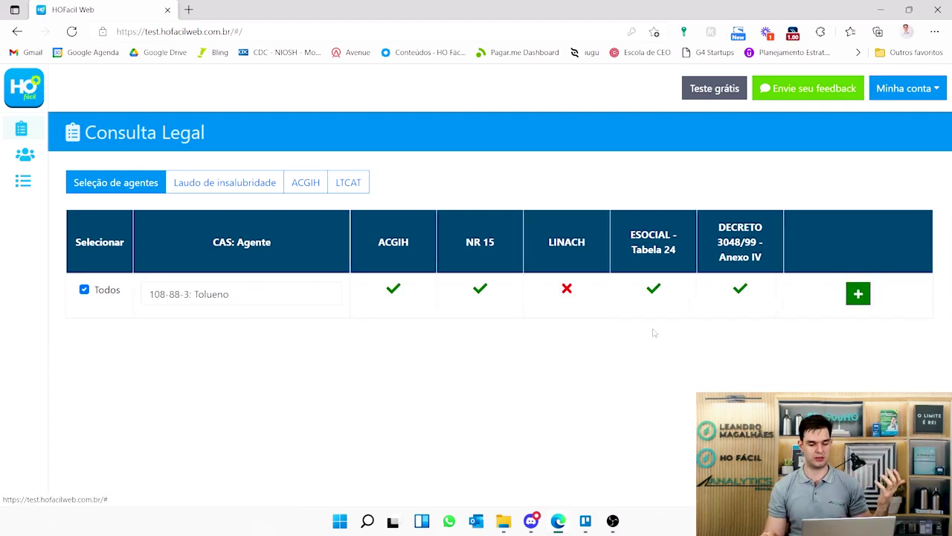
click(857, 293)
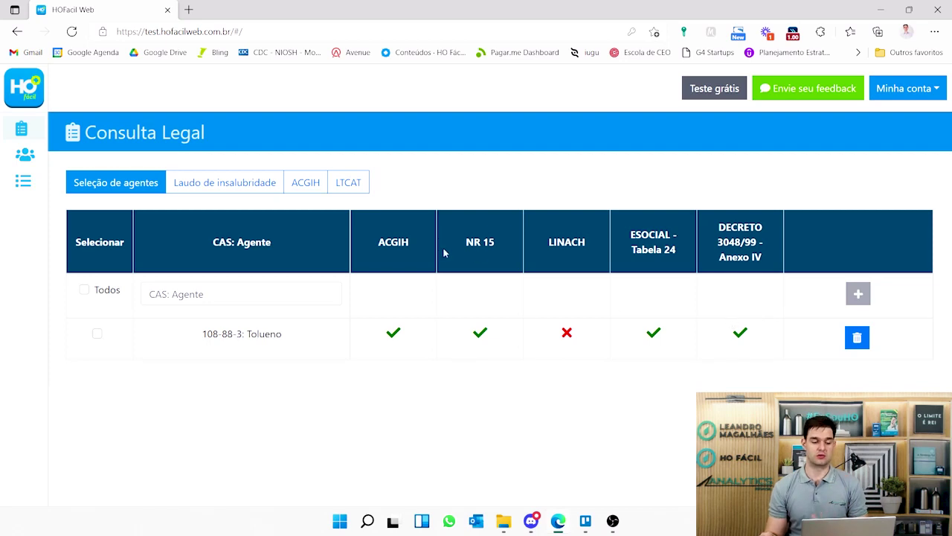
Examine Tolueno's entries in the Laudo de insalubridade, ACGIH and LTCAT reports, including its Fundamentação
click(213, 184)
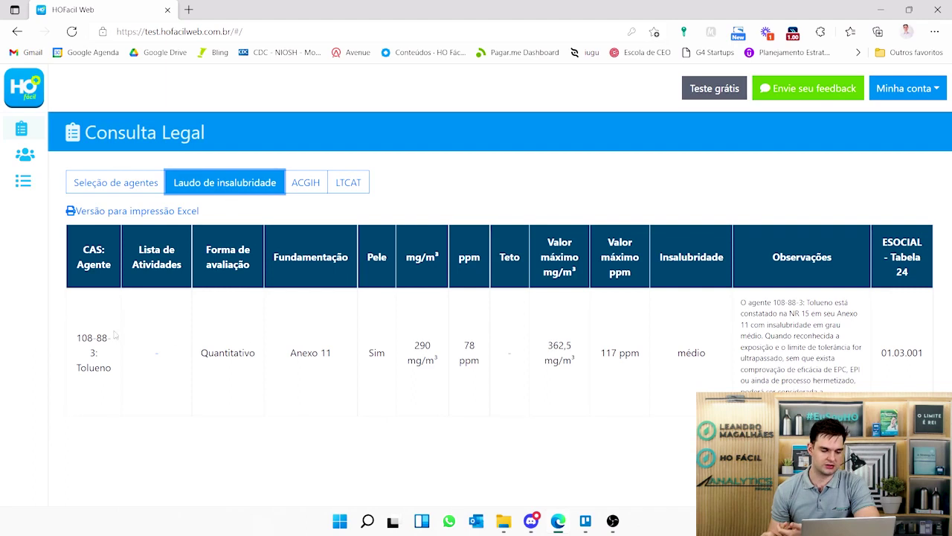
drag(82, 338, 113, 340)
click(93, 362)
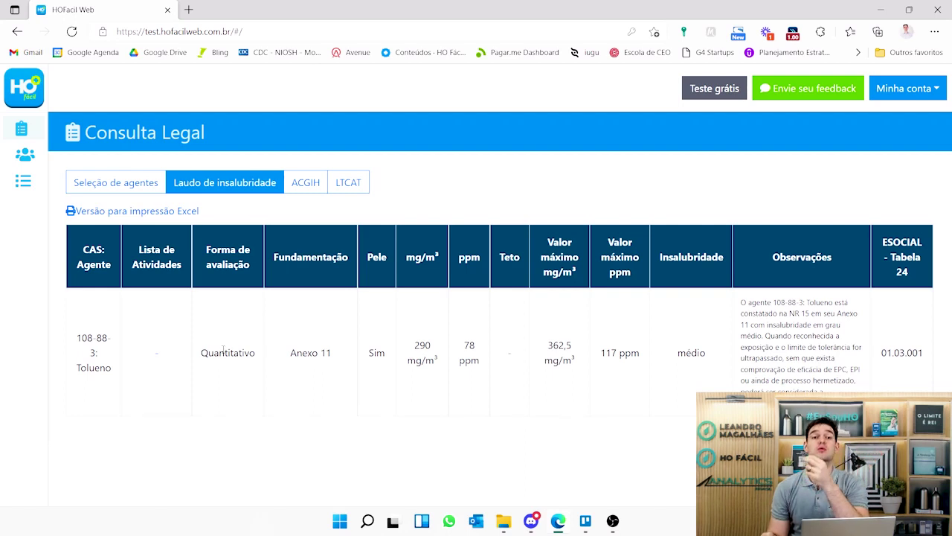
drag(290, 358, 335, 363)
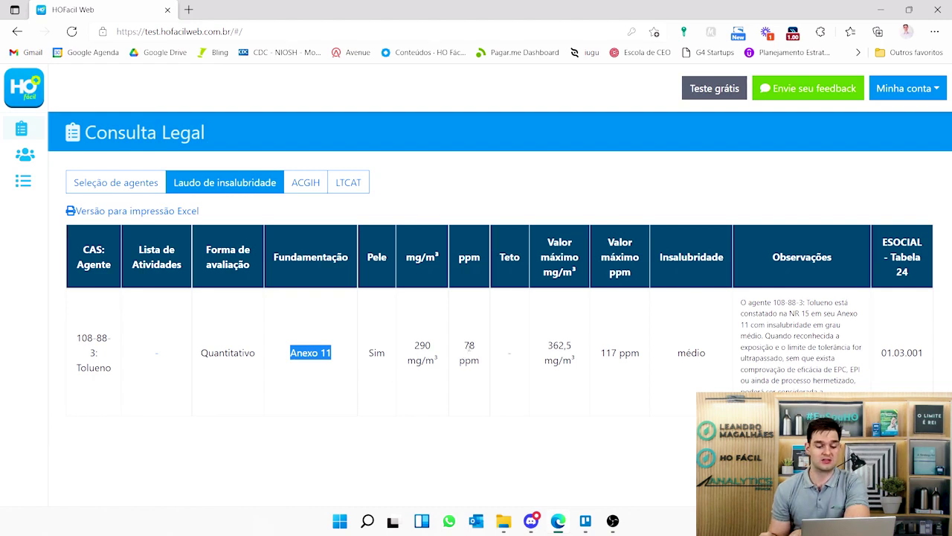
click(466, 349)
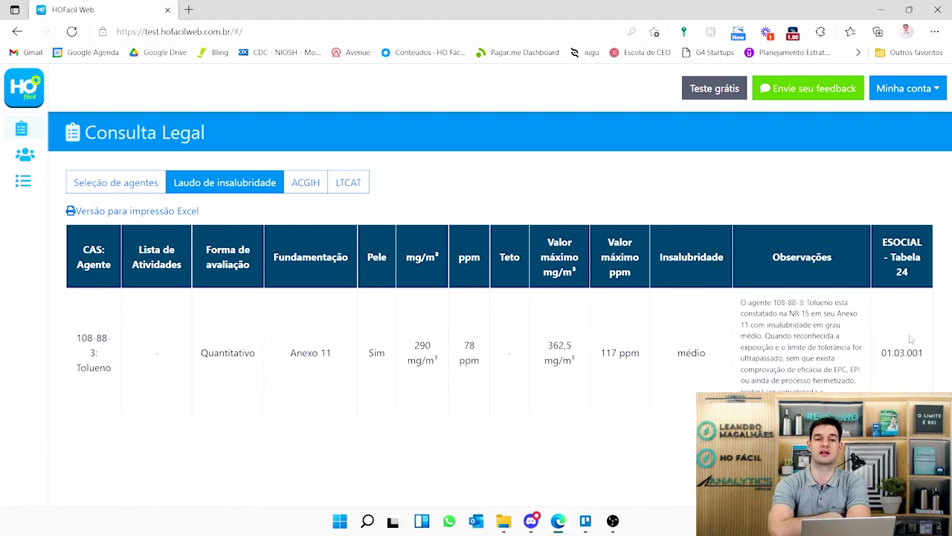
click(311, 184)
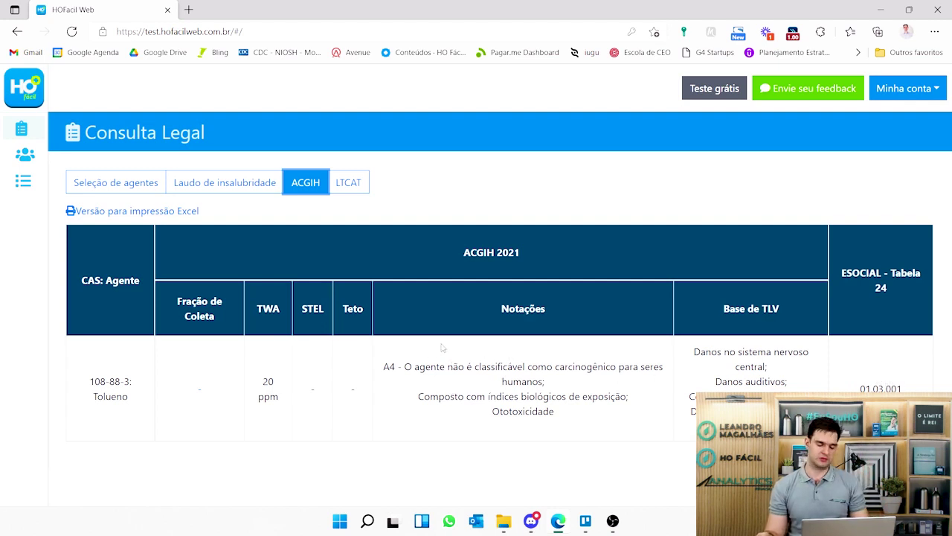
click(351, 186)
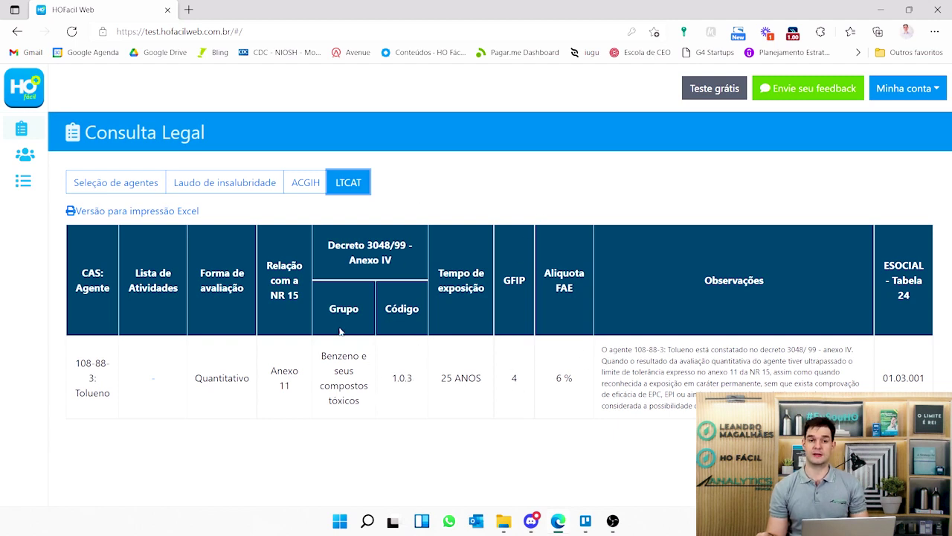
Return to the agent selection and add the agent 526-73-8: 1,2,3-trimetilbenzeno
click(152, 184)
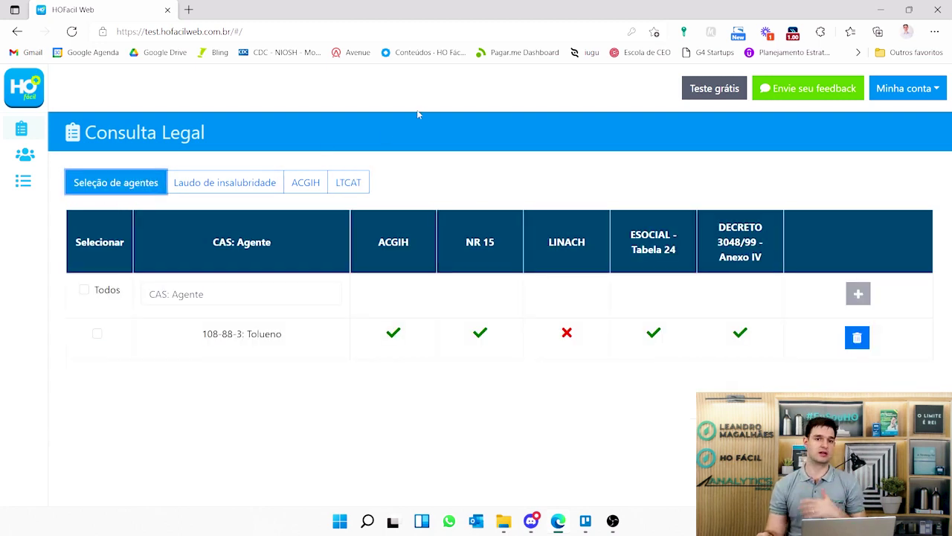
click(249, 292)
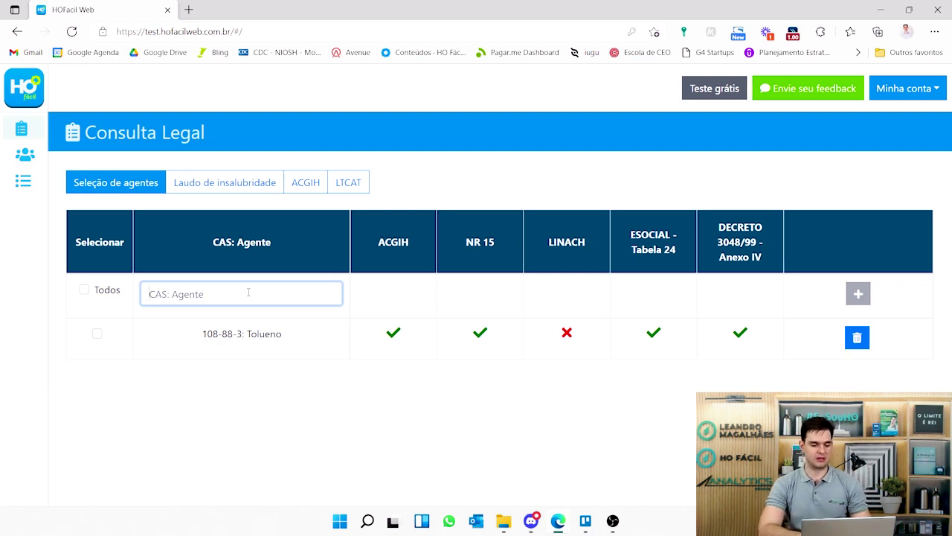
text(1,2,3-trimet)
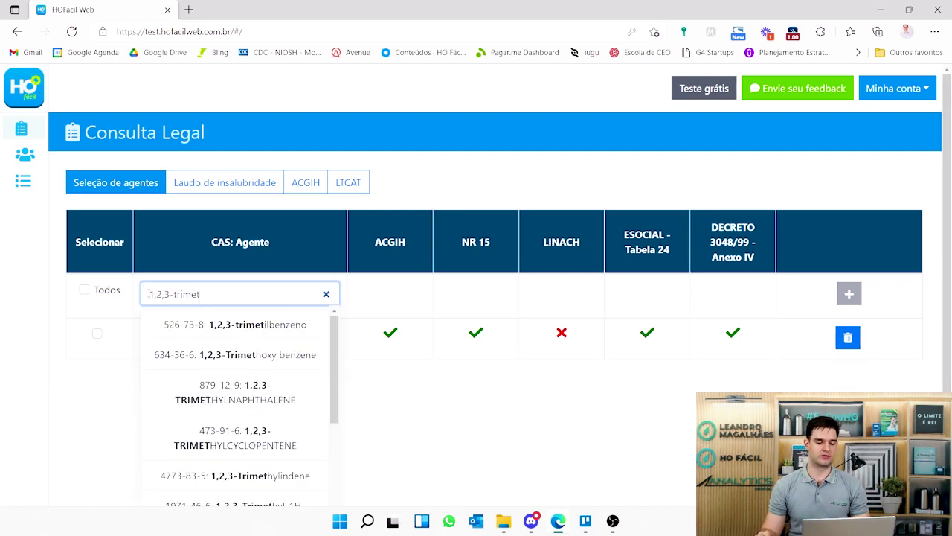
click(232, 325)
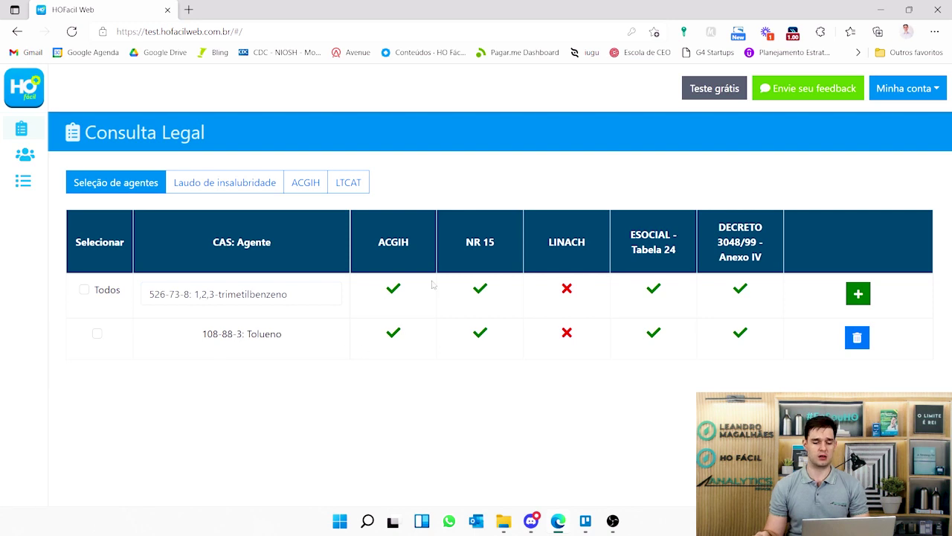
click(858, 293)
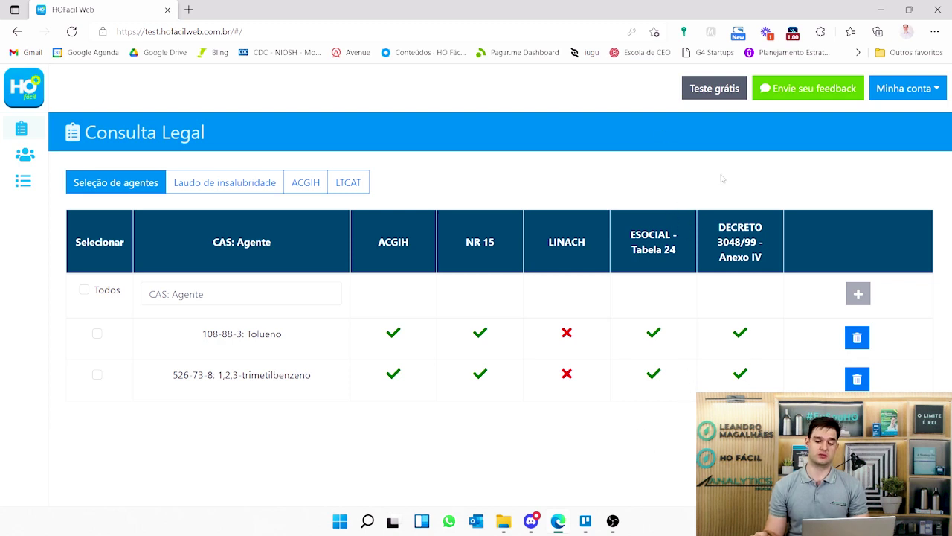
In the Laudo de insalubridade, save the activity "Emprego de produtos contendo hidrocarbonetos aromáticos como solventes ou em limpeza de peças" for 1,2,3-trimetilbenzeno
click(222, 182)
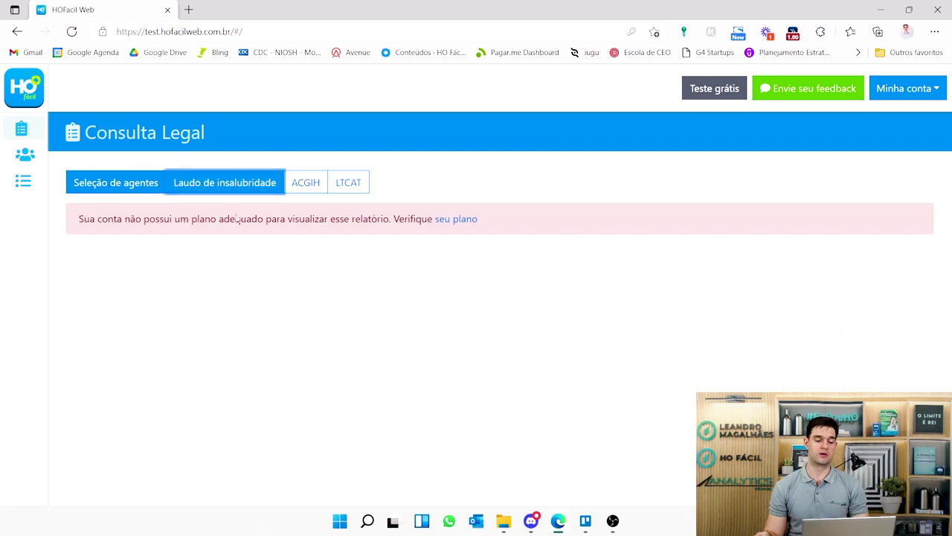
right_click(381, 421)
click(278, 384)
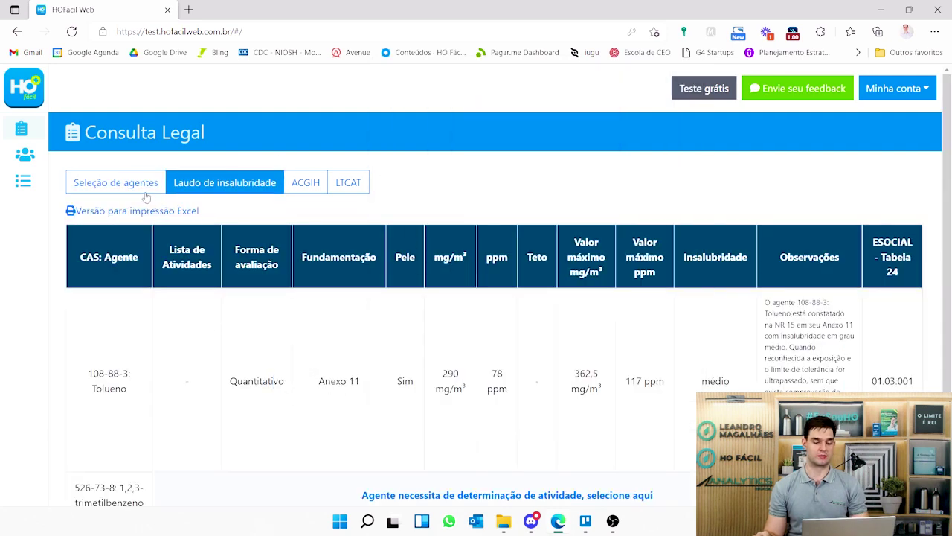
click(146, 191)
click(229, 183)
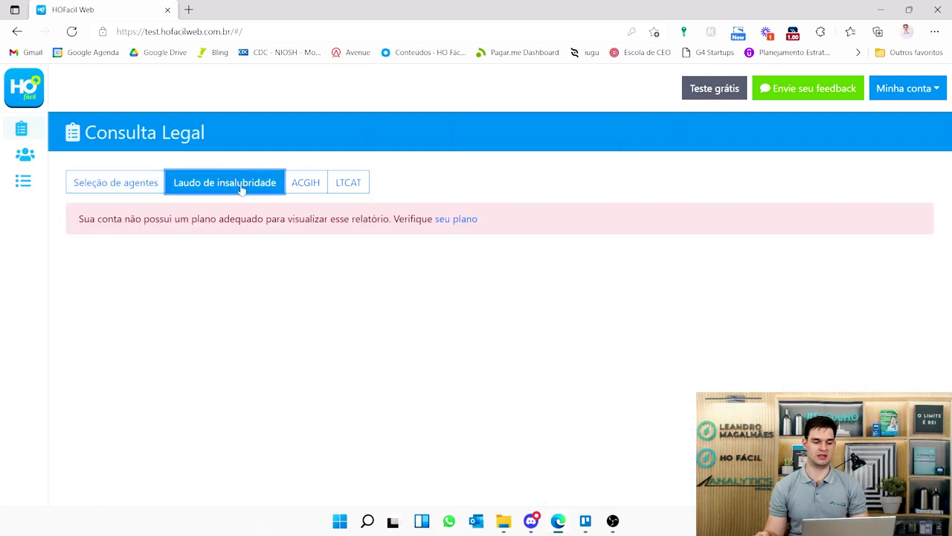
scroll(312, 284, down, 1)
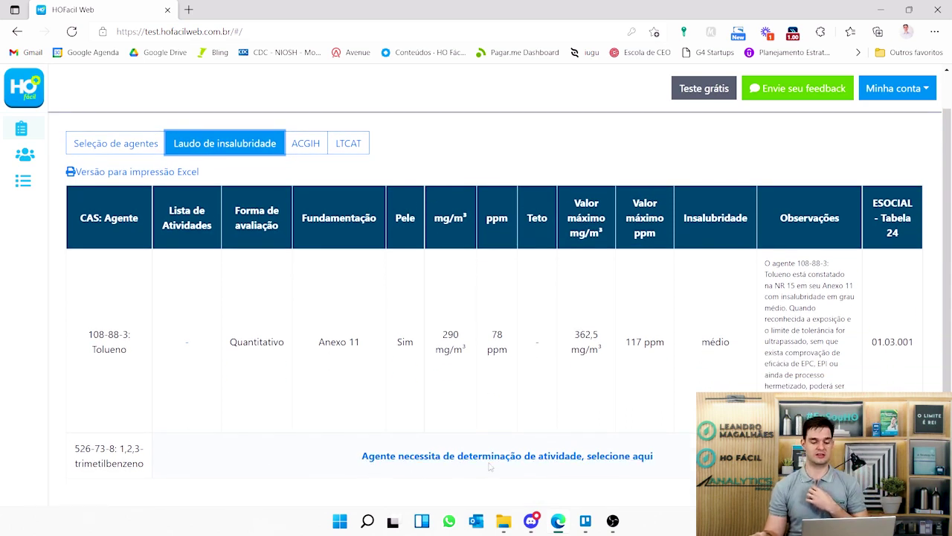
click(547, 457)
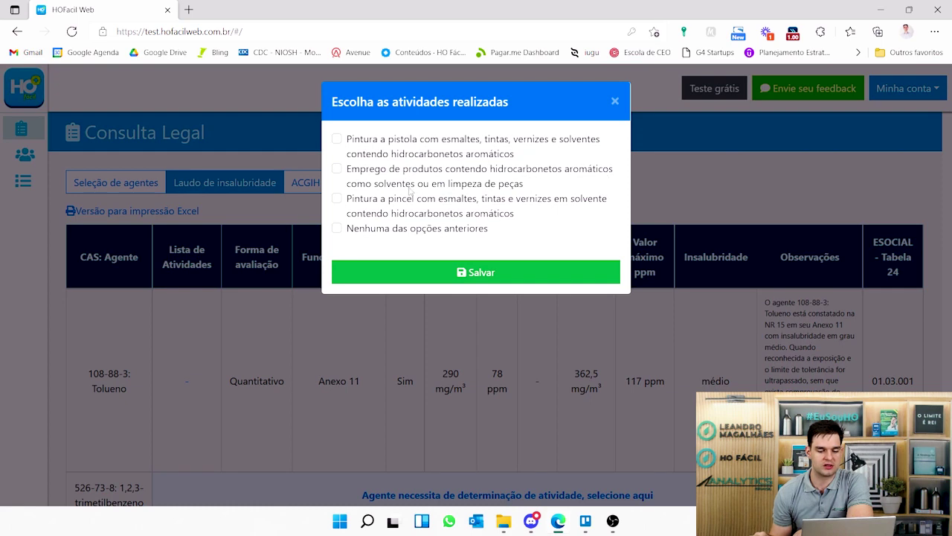
click(482, 184)
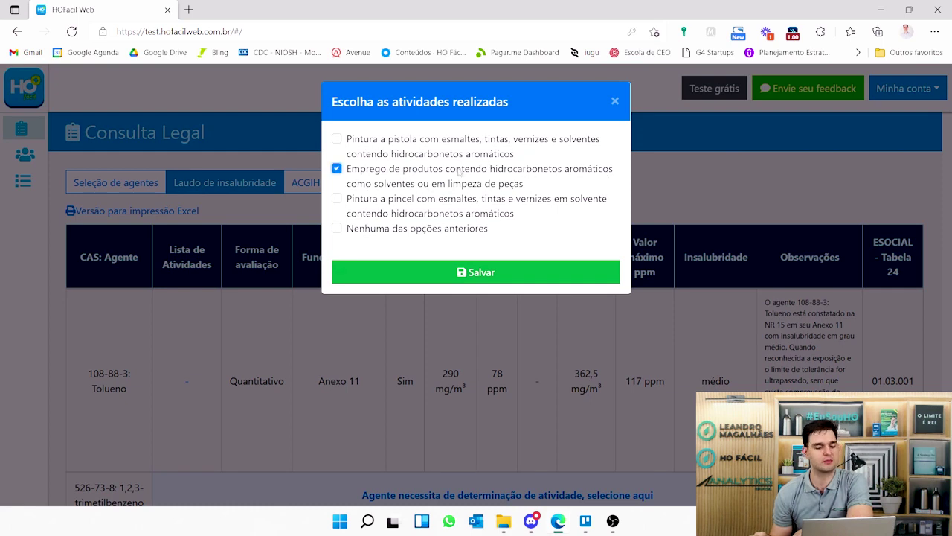
click(468, 272)
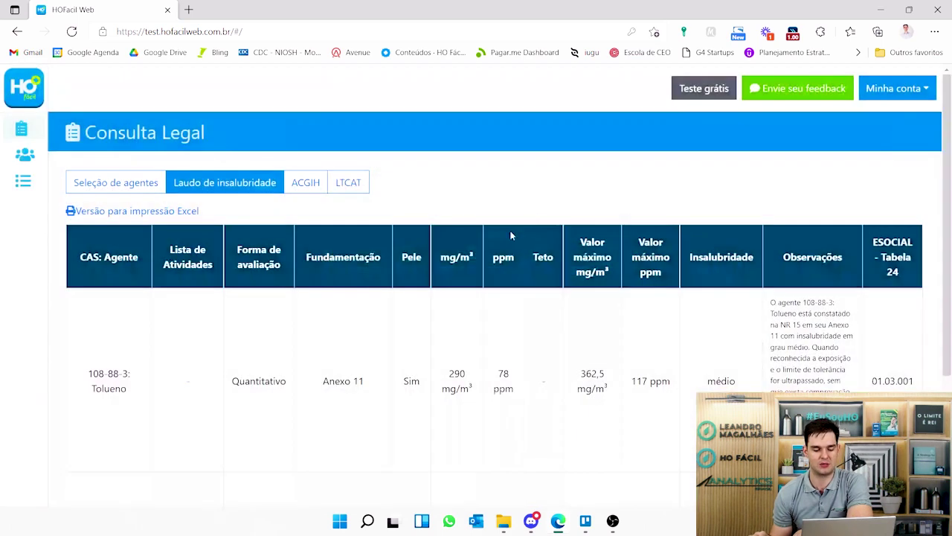
Compare the rows for Tolueno and 1,2,3-trimetilbenzeno across the Laudo de insalubridade, ACGIH and LTCAT reports
scroll(519, 226, down, 3)
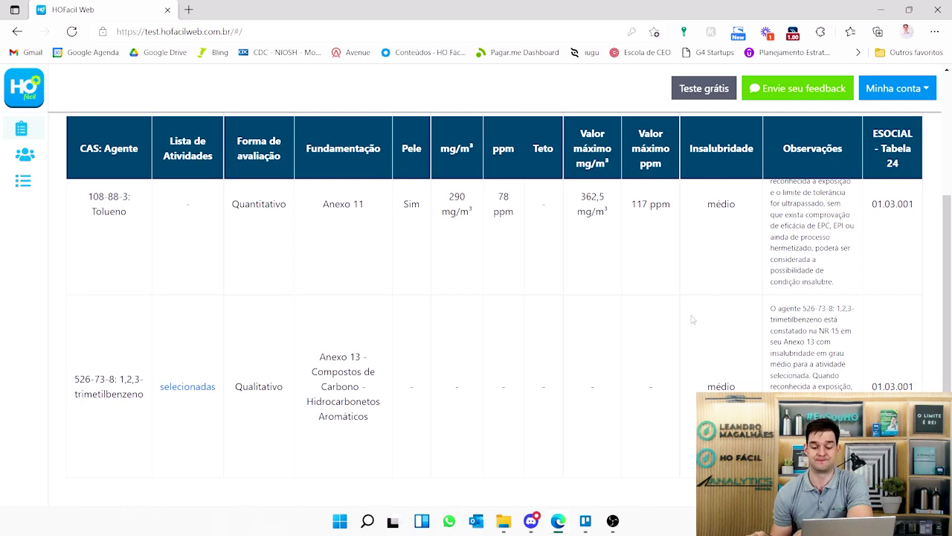
scroll(692, 268, up, 3)
click(308, 139)
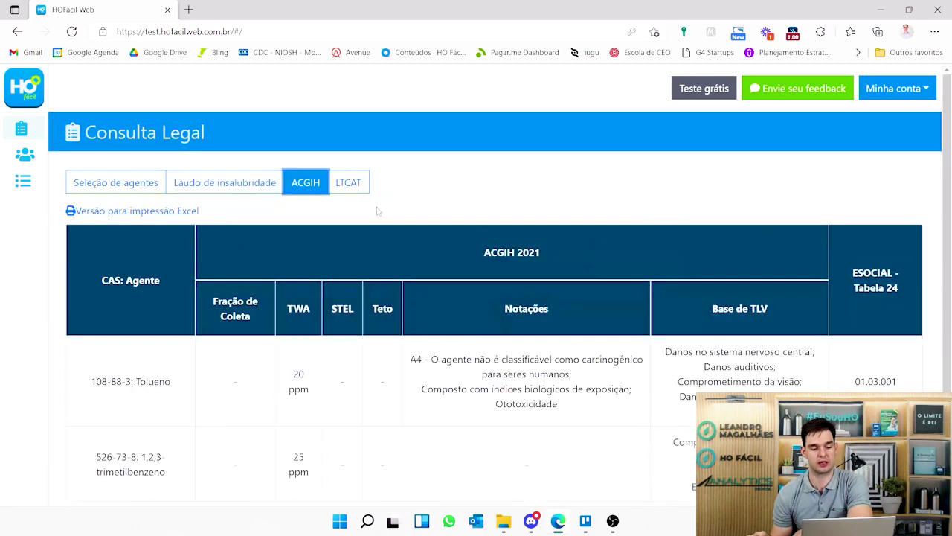
scroll(737, 328, down, 1)
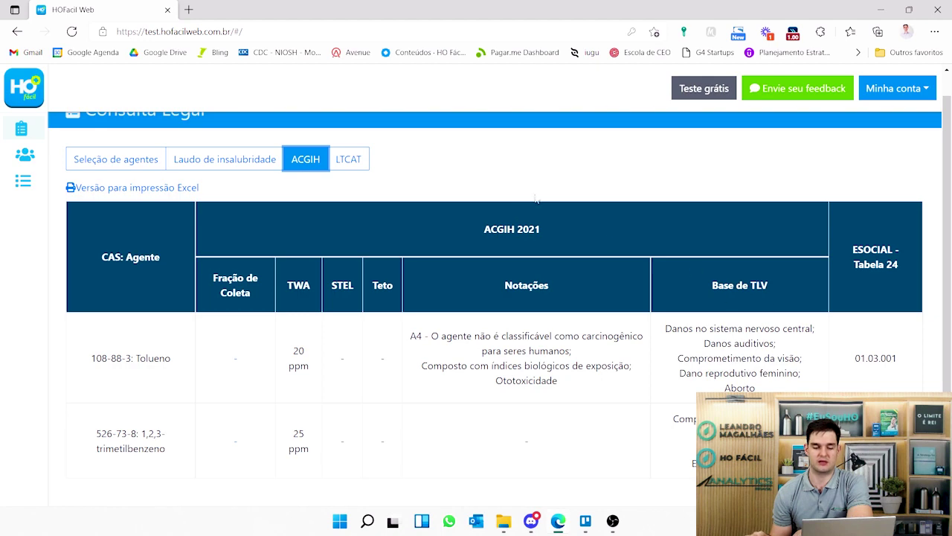
click(350, 158)
scroll(816, 367, down, 1)
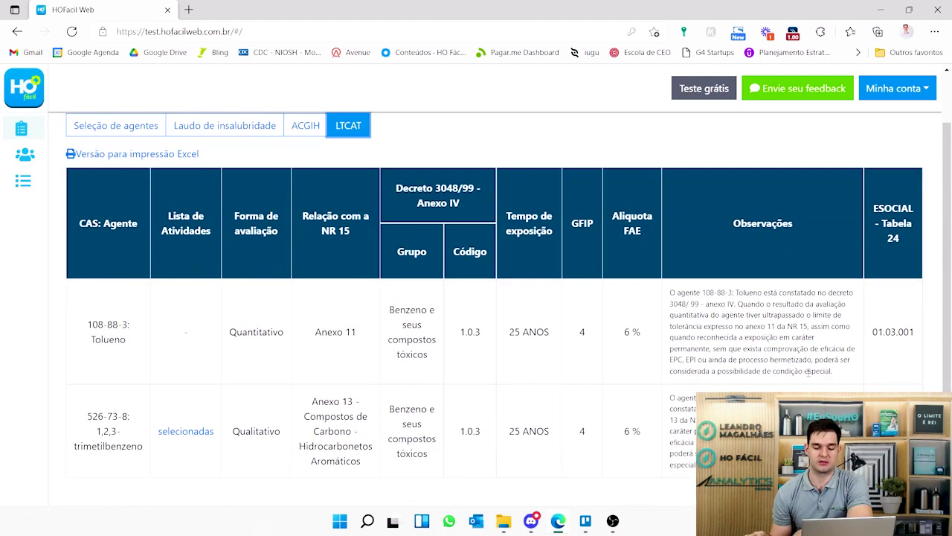